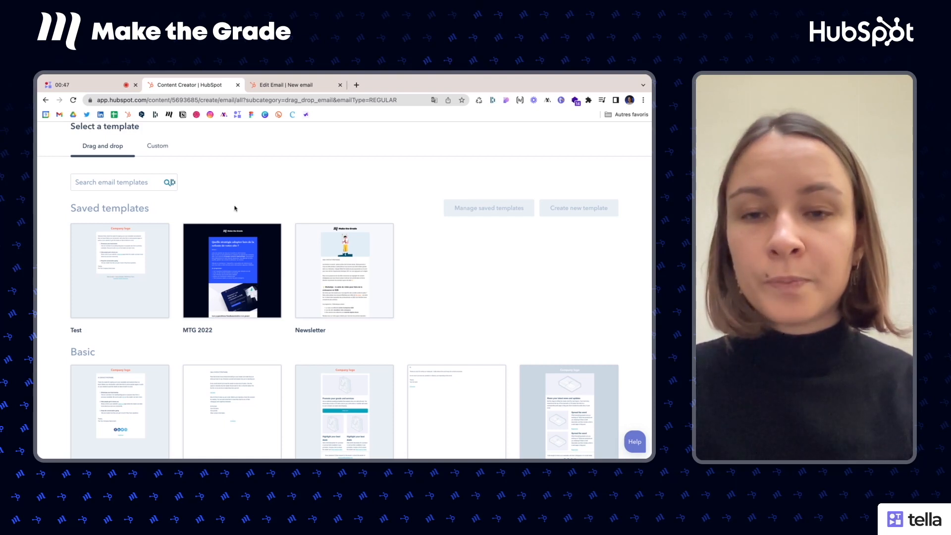
Switch to the draft email and insert the saved Rich Text section between the header logo and the footer.
click(276, 84)
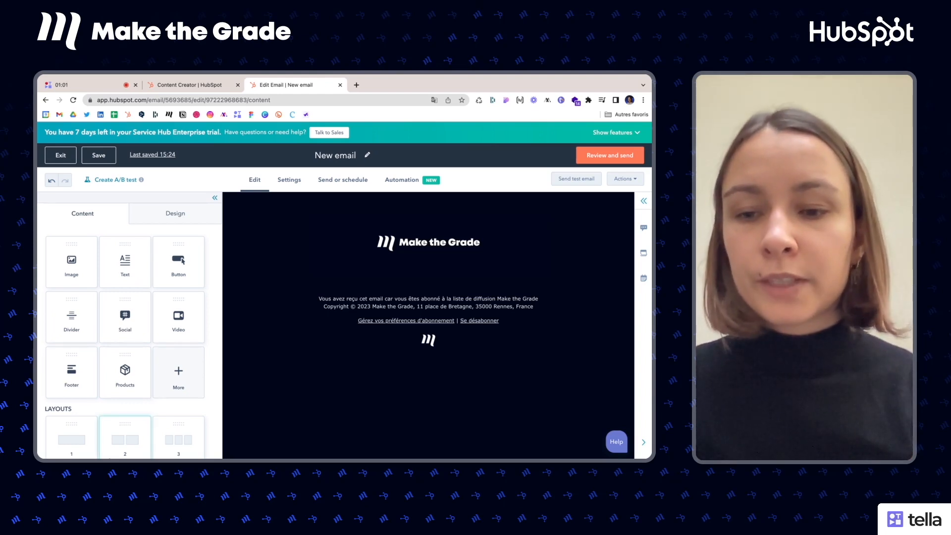
scroll(93, 324, down, 3)
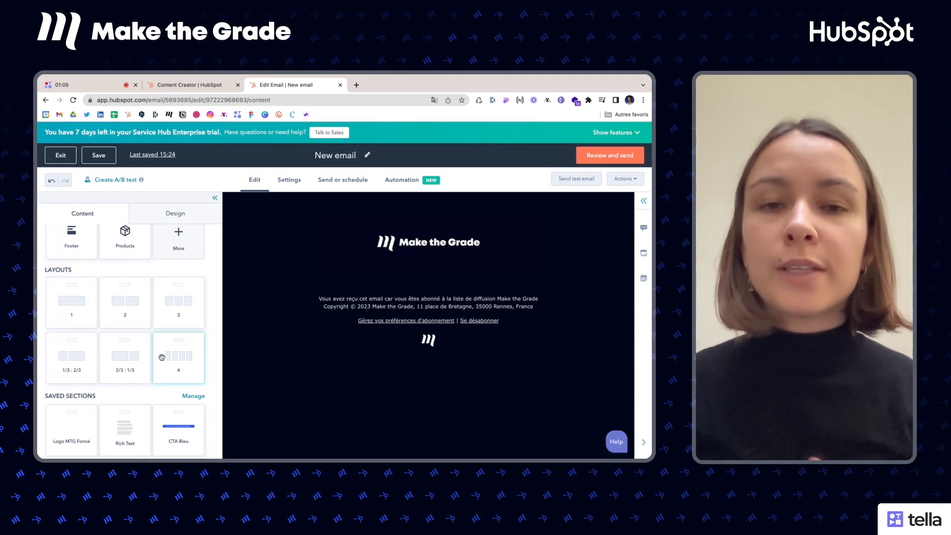
scroll(92, 288, down, 3)
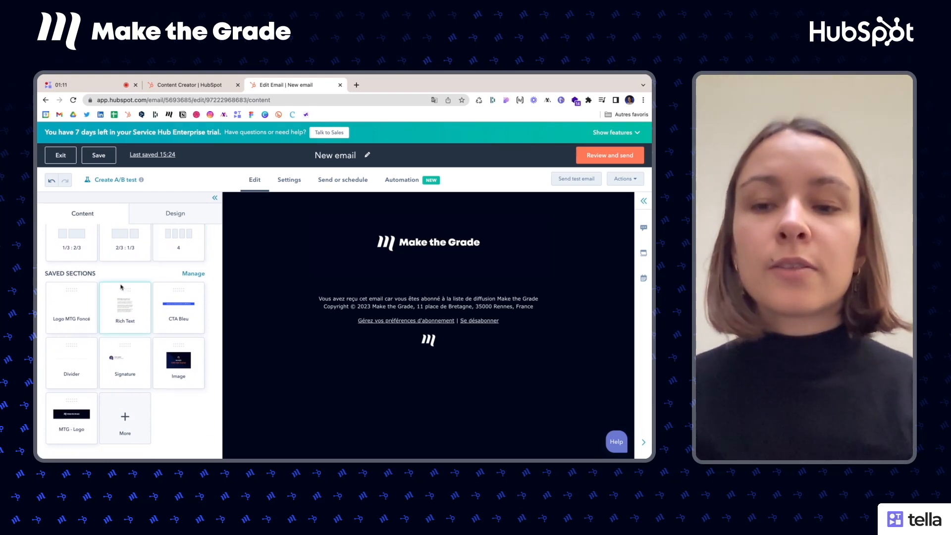
drag(128, 301, 429, 278)
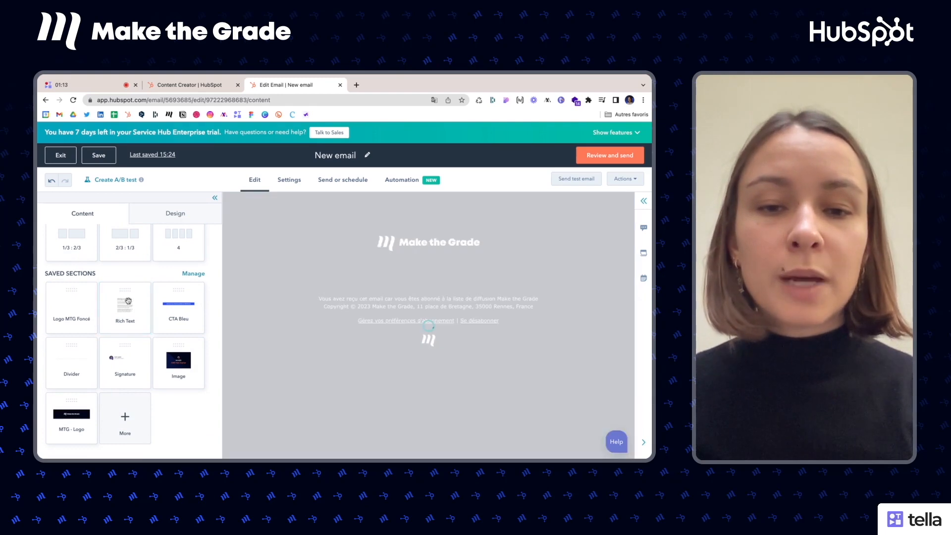
Add the saved CTA Bleu, Divider and Signature sections, in that order, between the article text and the footer.
scroll(429, 297, down, 2)
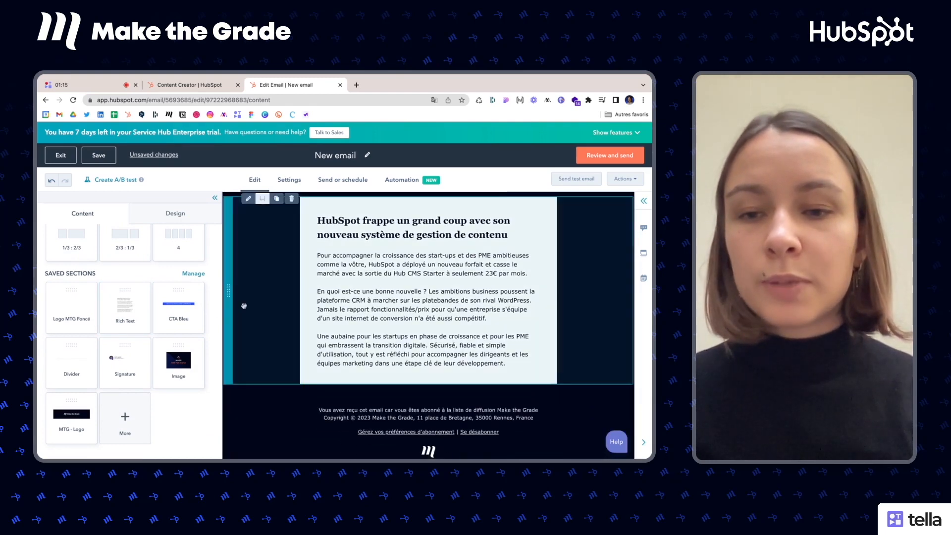
drag(174, 302, 406, 382)
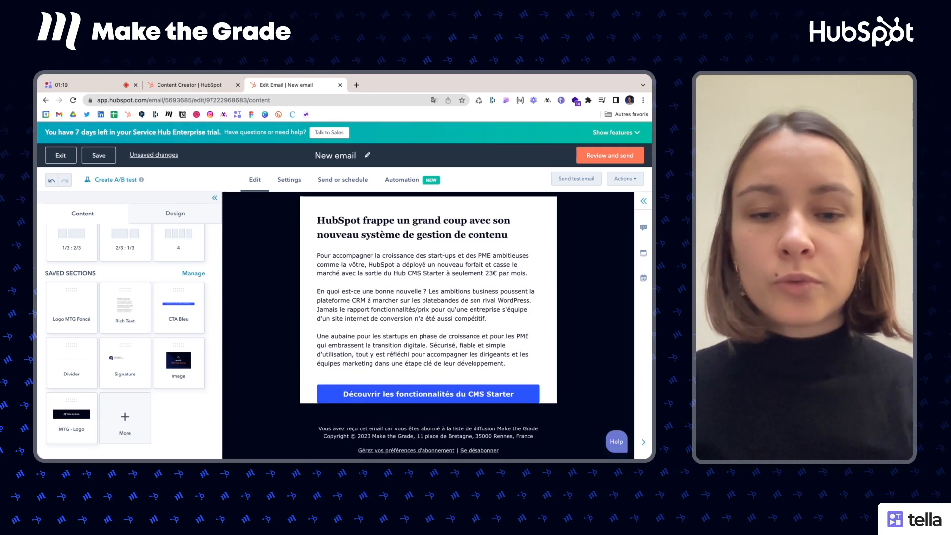
scroll(406, 381, down, 1)
drag(74, 351, 355, 376)
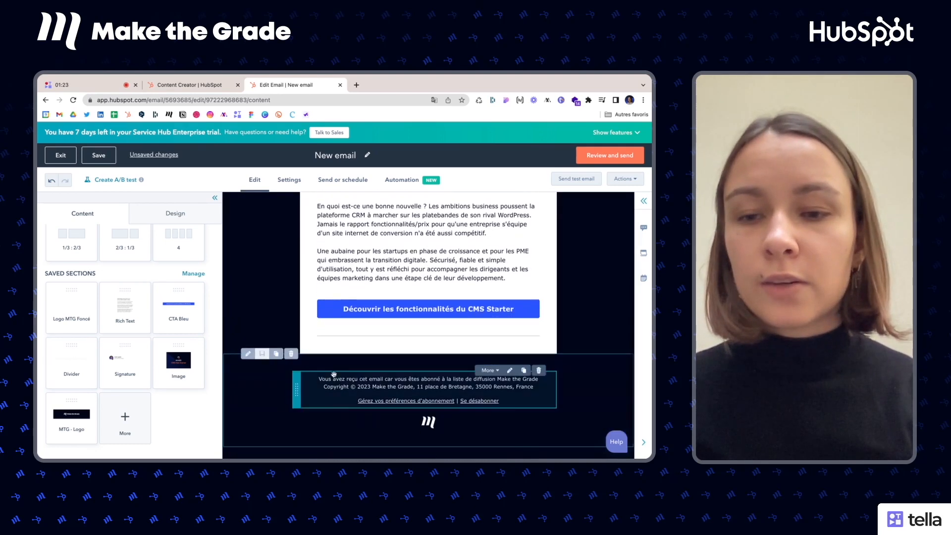
drag(117, 348, 427, 353)
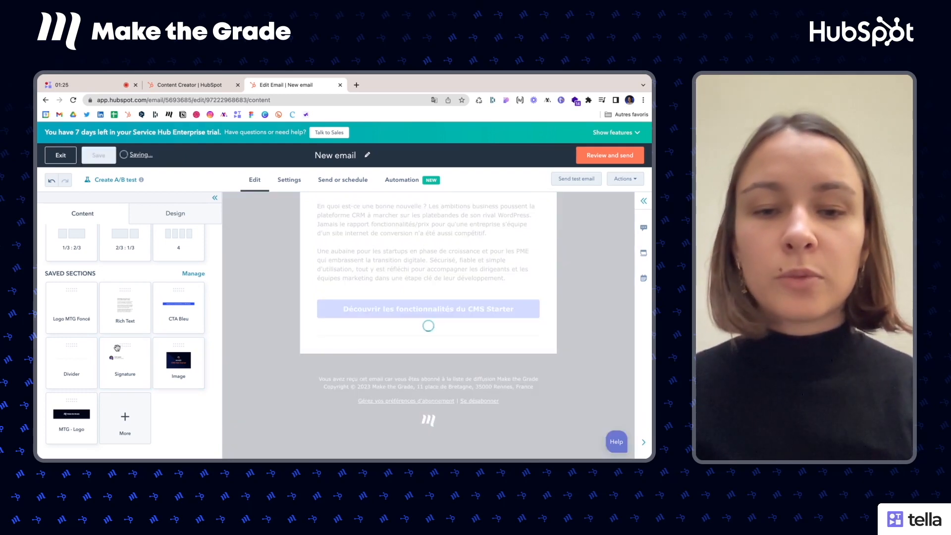
Check the assembled email body and open the "Découvrir les fonctionnalités du CMS Starter" button module for editing.
scroll(365, 341, up, 3)
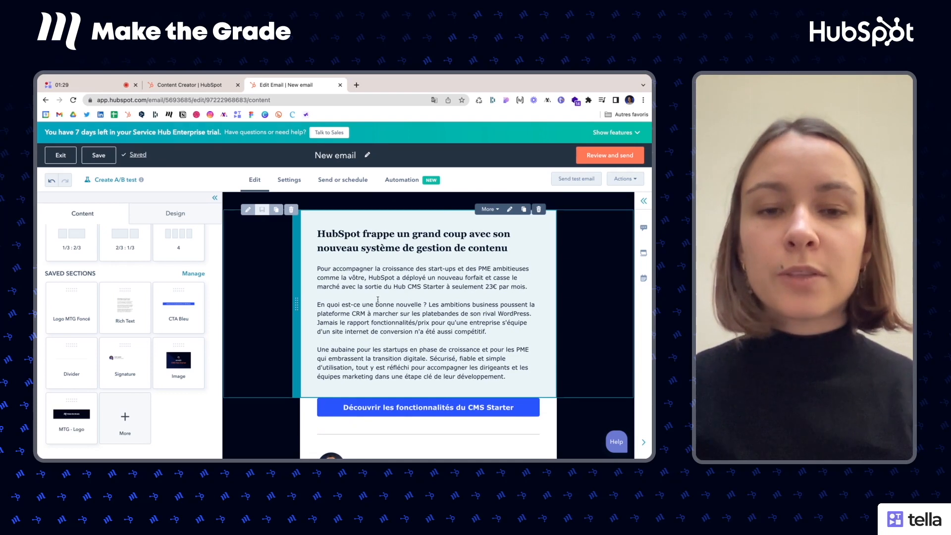
scroll(377, 299, down, 2)
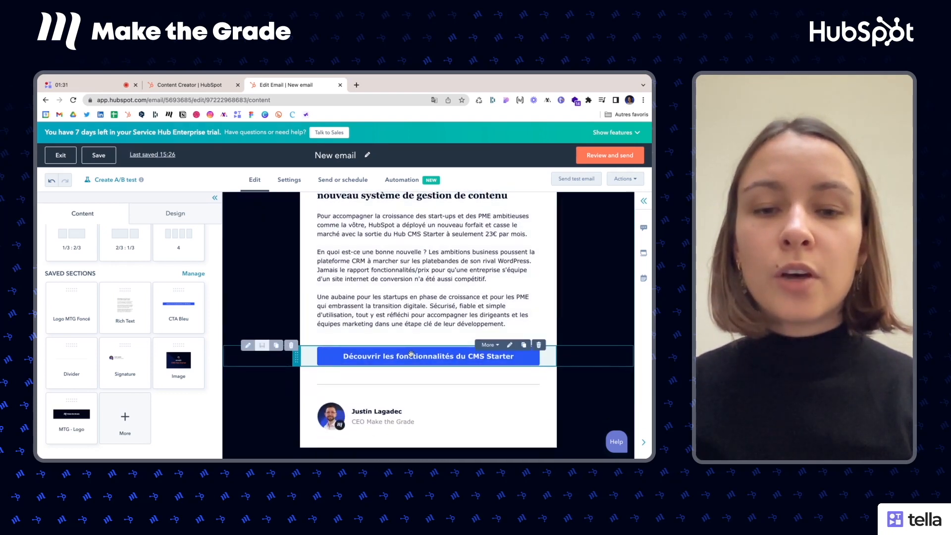
click(412, 356)
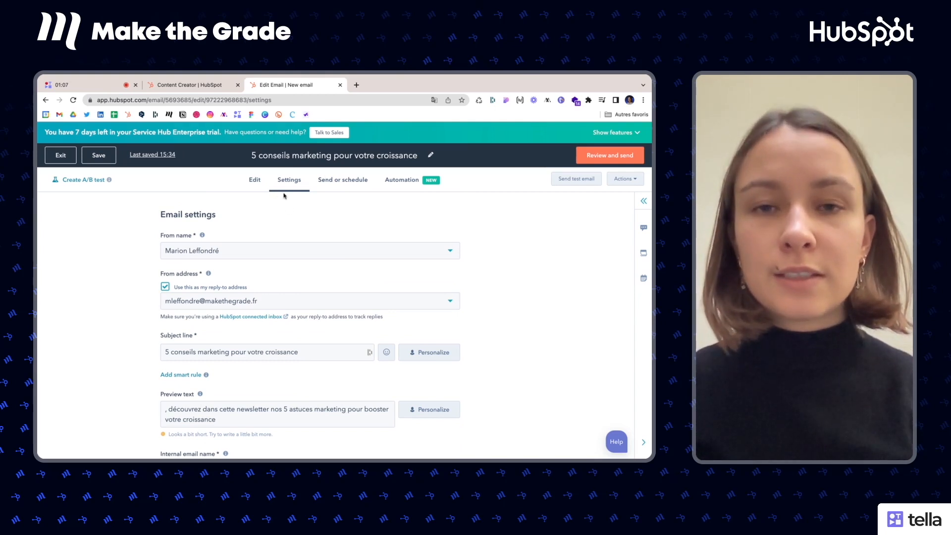
Insert the Contact "First name" personalization token with its global default value at the start of the preview text.
scroll(311, 327, down, 1)
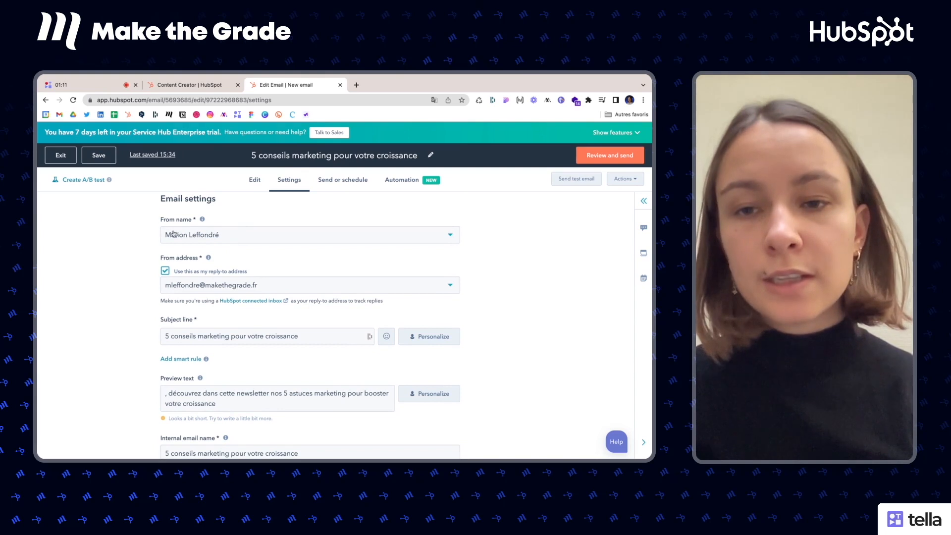
scroll(256, 261, down, 1)
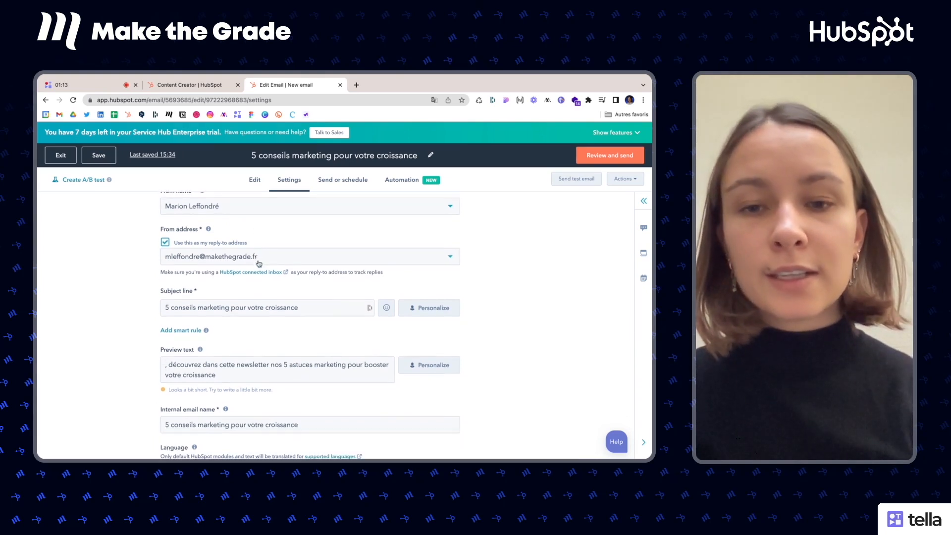
scroll(272, 293, down, 1)
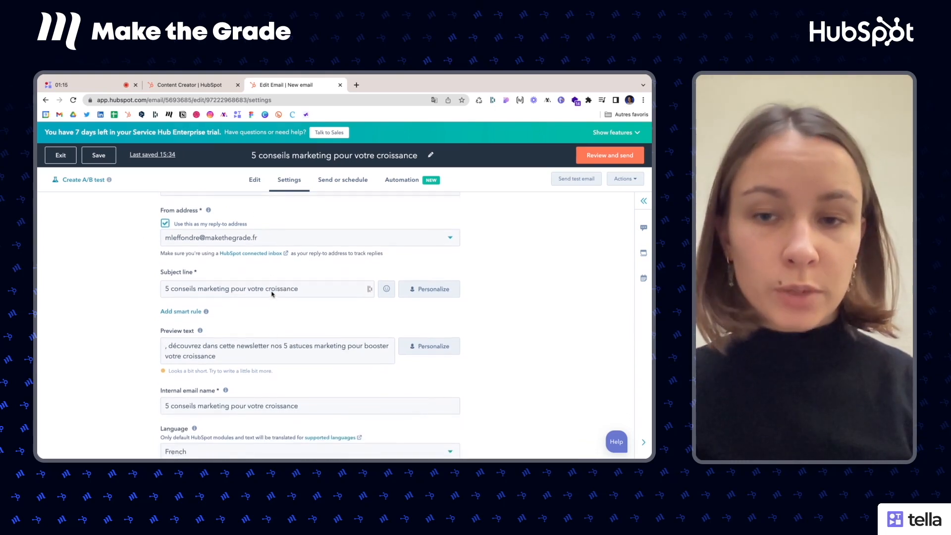
scroll(278, 278, down, 1)
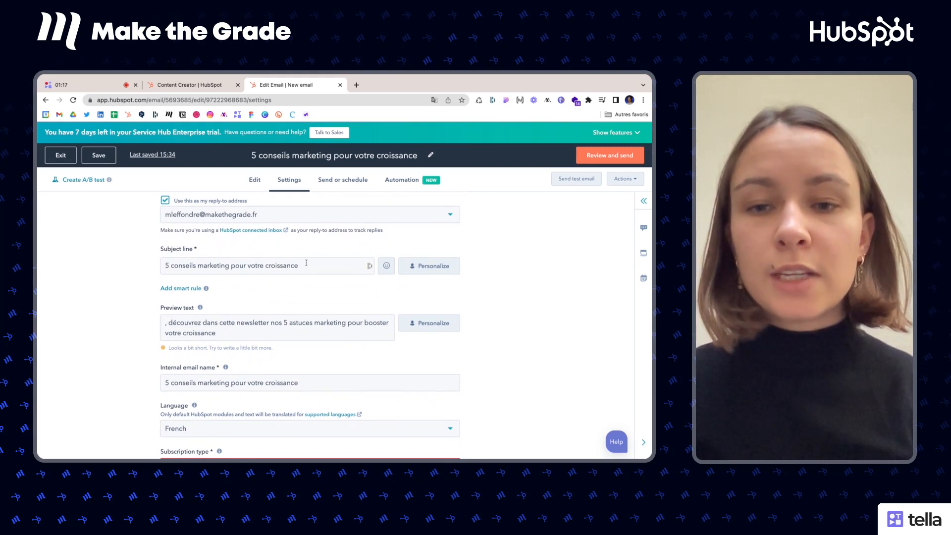
scroll(303, 264, down, 1)
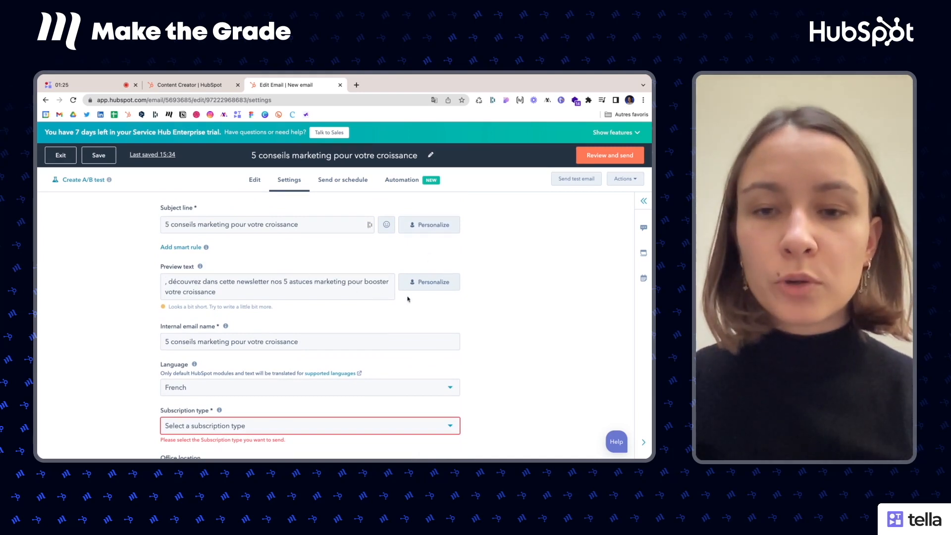
click(421, 282)
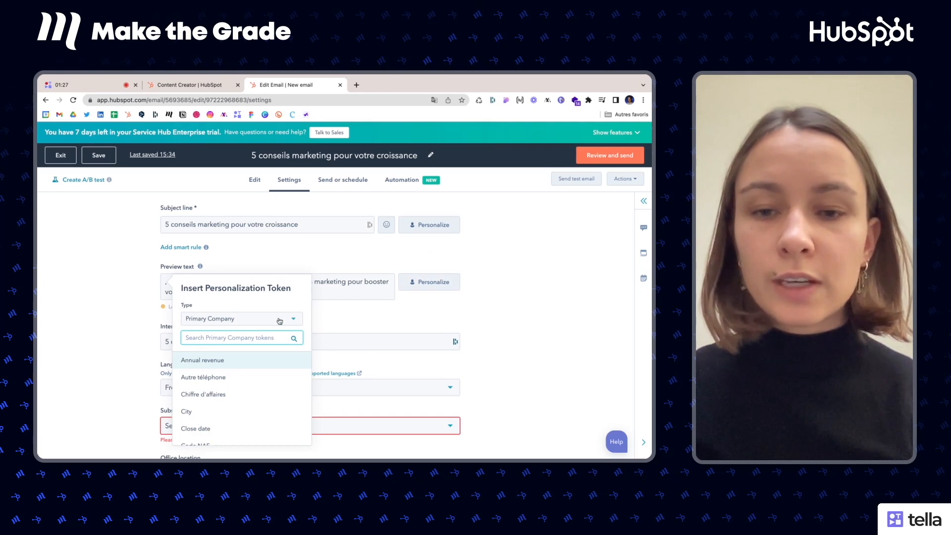
click(255, 321)
click(228, 373)
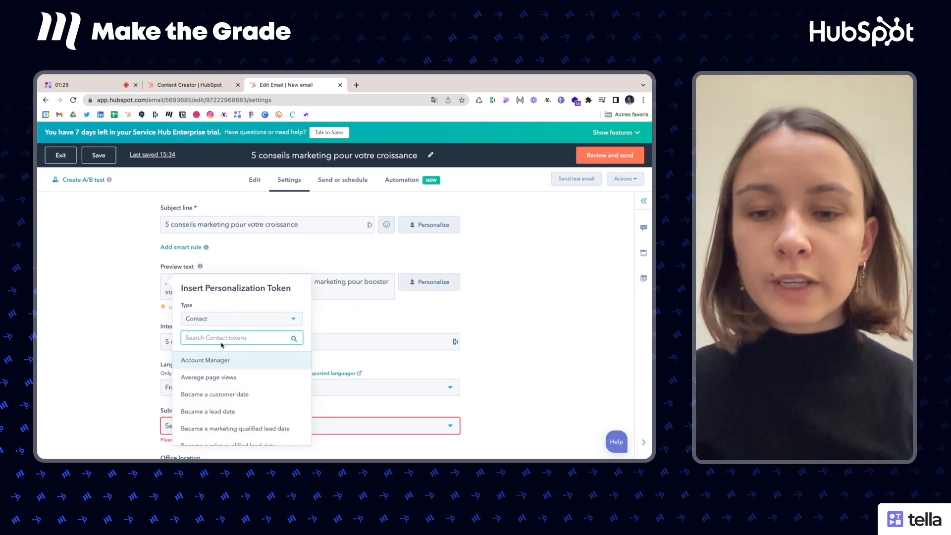
text(name)
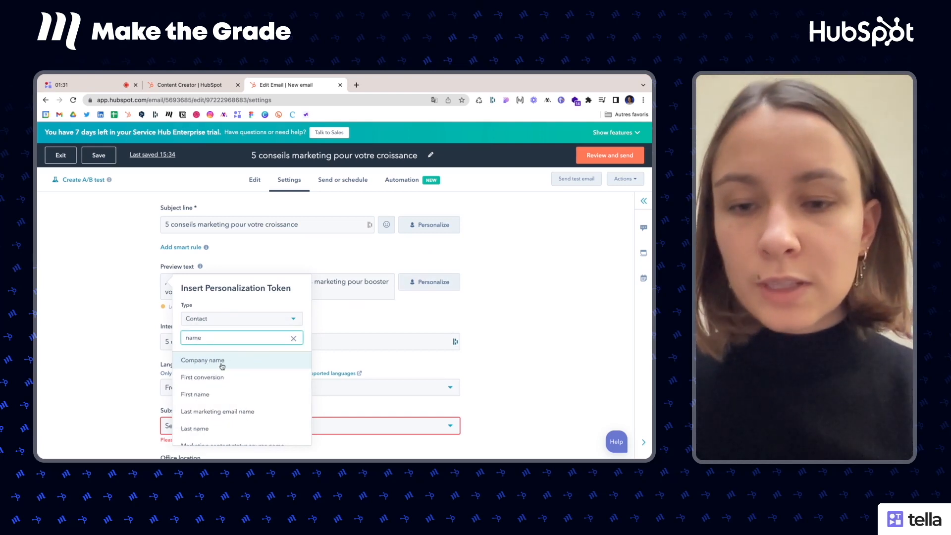
click(196, 395)
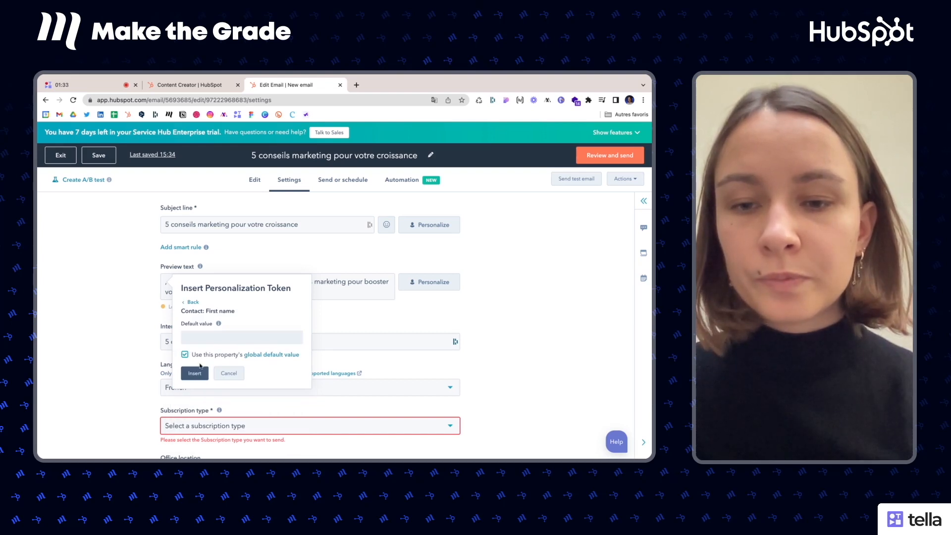
click(195, 373)
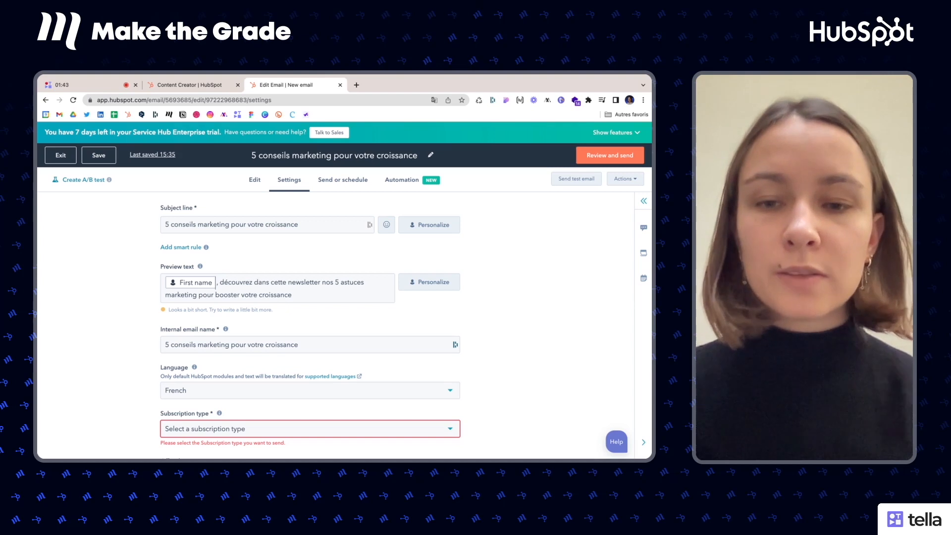
Review the remaining email settings: internal name, language, subscription type, office location, campaign, and the plain text and web versions.
scroll(346, 313, down, 1)
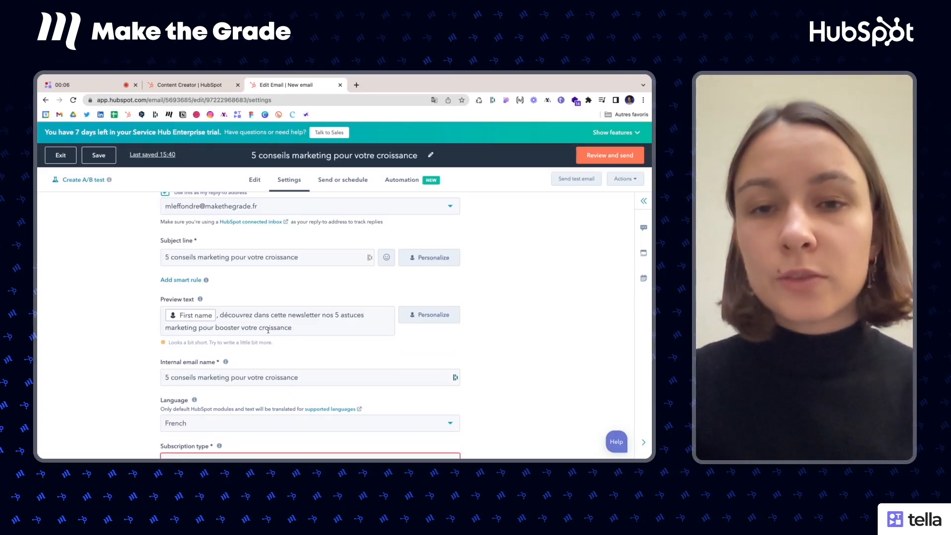
scroll(223, 295, down, 2)
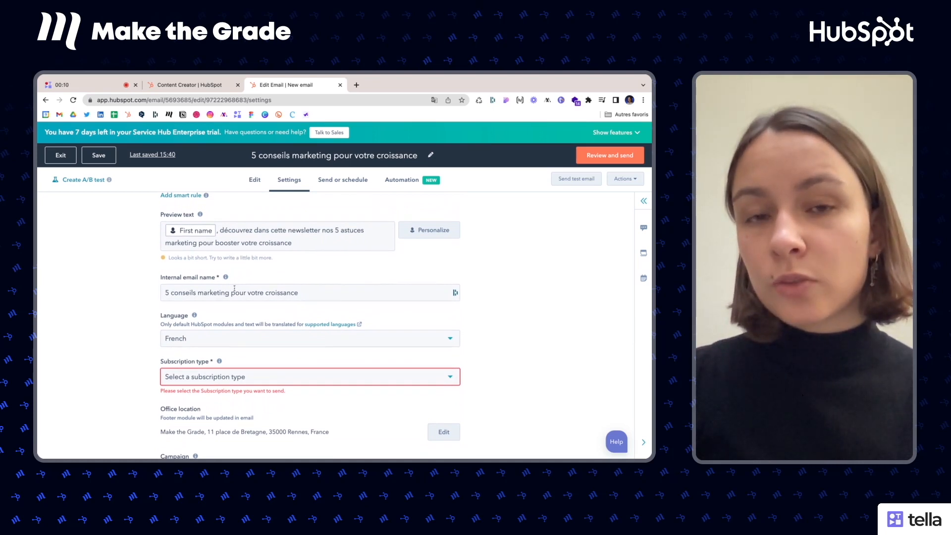
scroll(311, 325, down, 1)
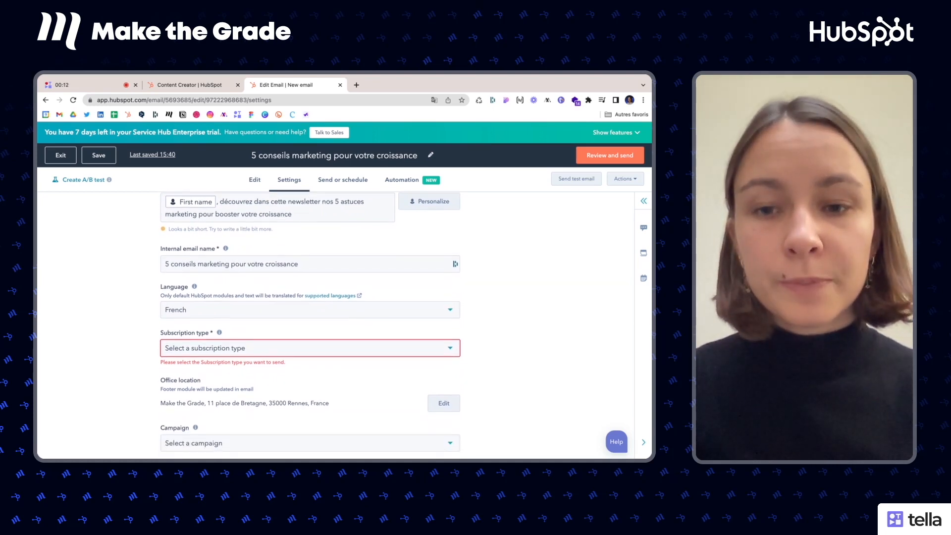
scroll(208, 306, down, 1)
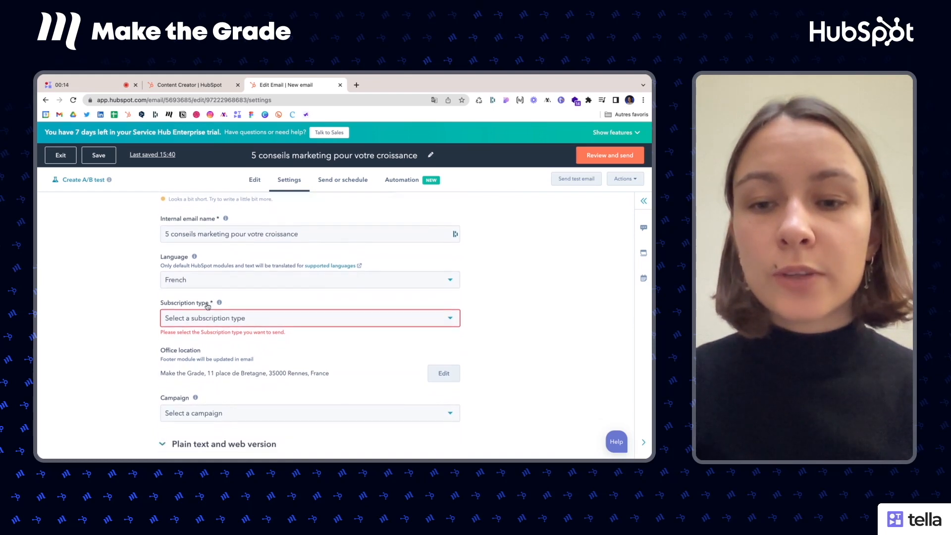
scroll(207, 305, down, 1)
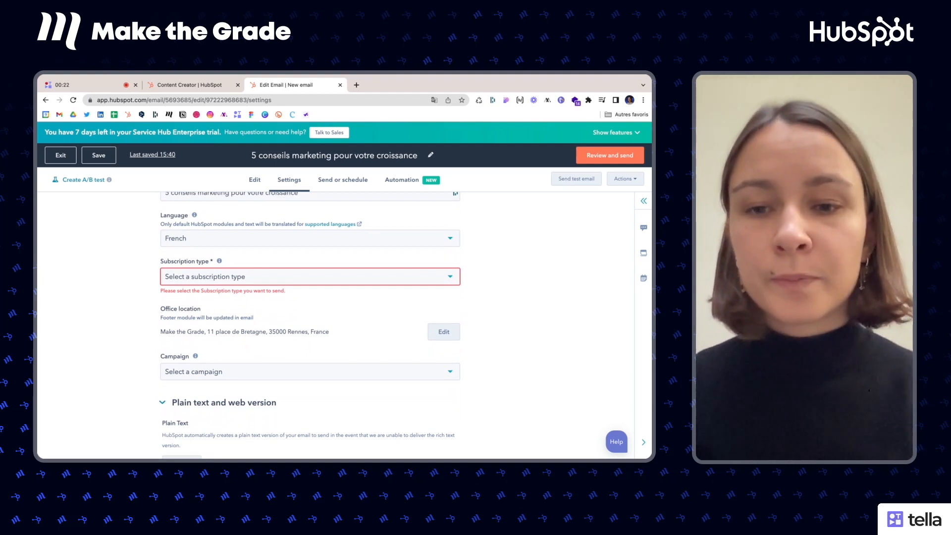
scroll(310, 326, down, 1)
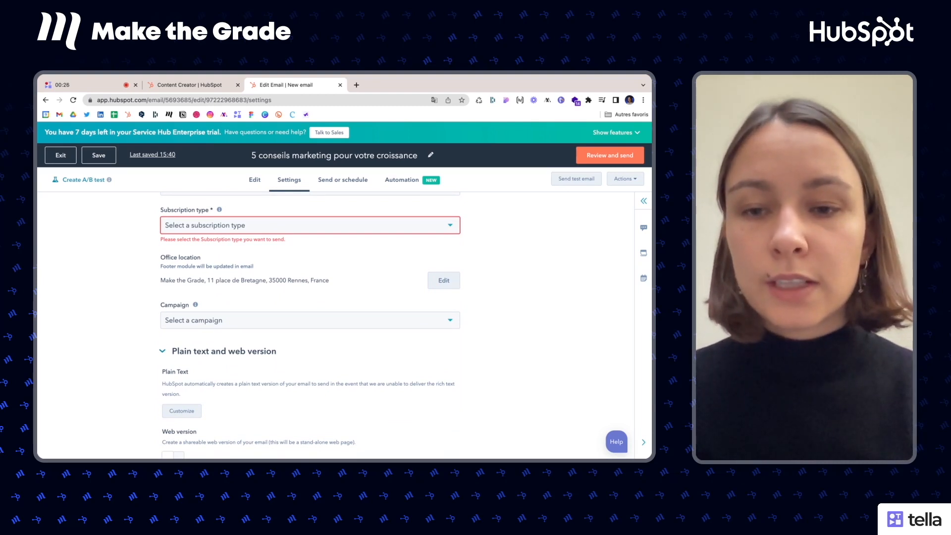
scroll(280, 276, down, 1)
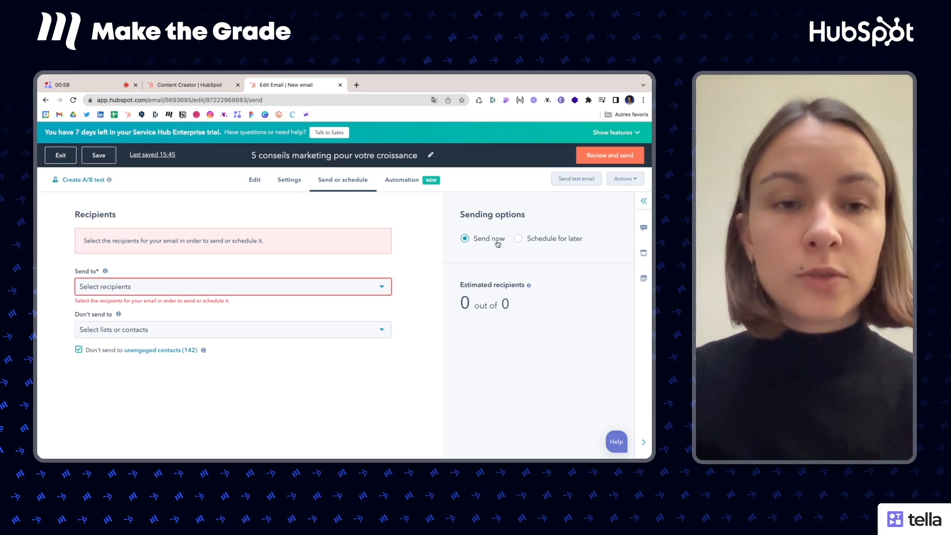
Set the sending option to Schedule for later, and view the test email options without sending a test.
click(518, 239)
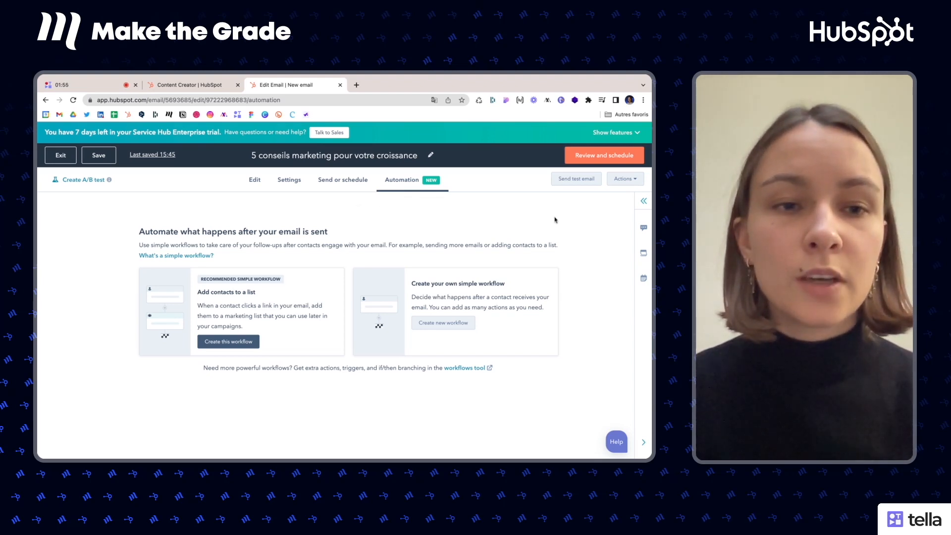
click(576, 179)
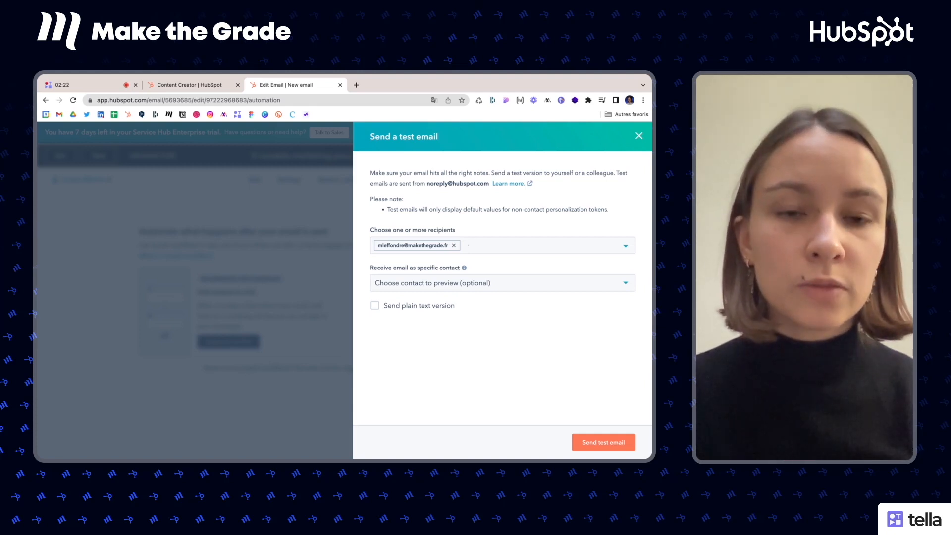
click(639, 136)
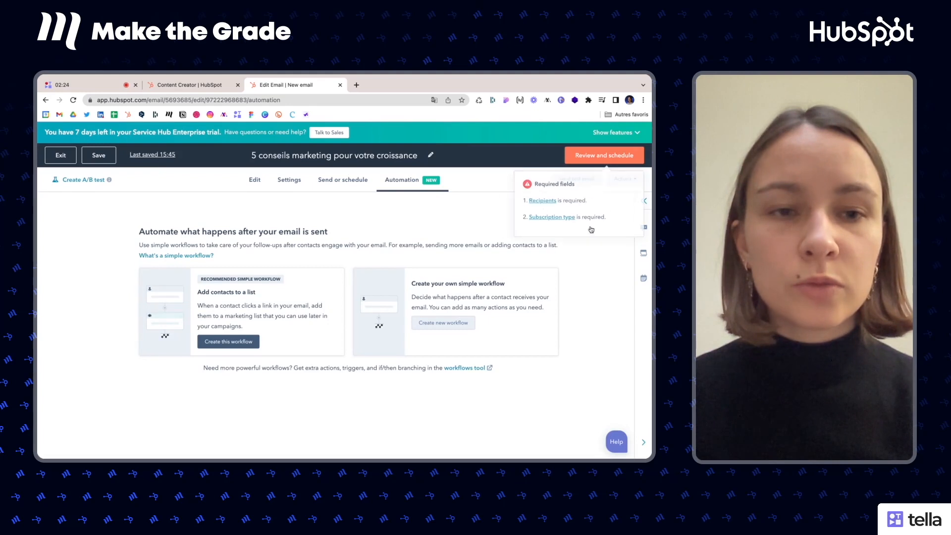
Open the Review and schedule summary and examine the email's required fields, sender details, subject line and preview text.
click(609, 158)
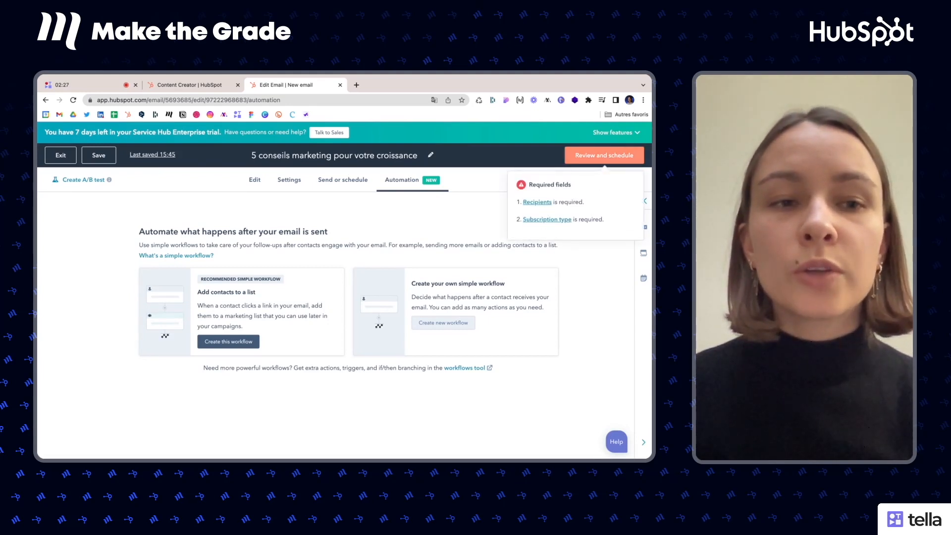
click(610, 157)
scroll(554, 229, down, 5)
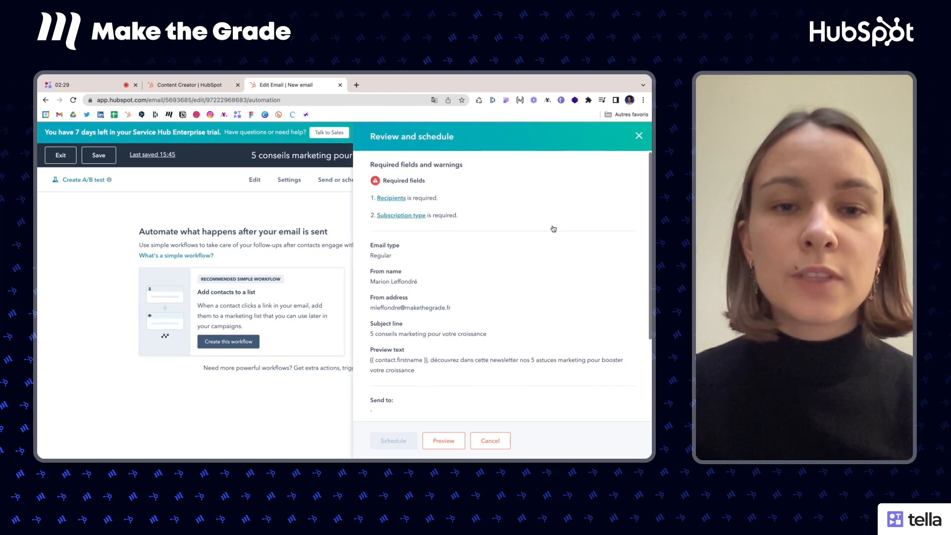